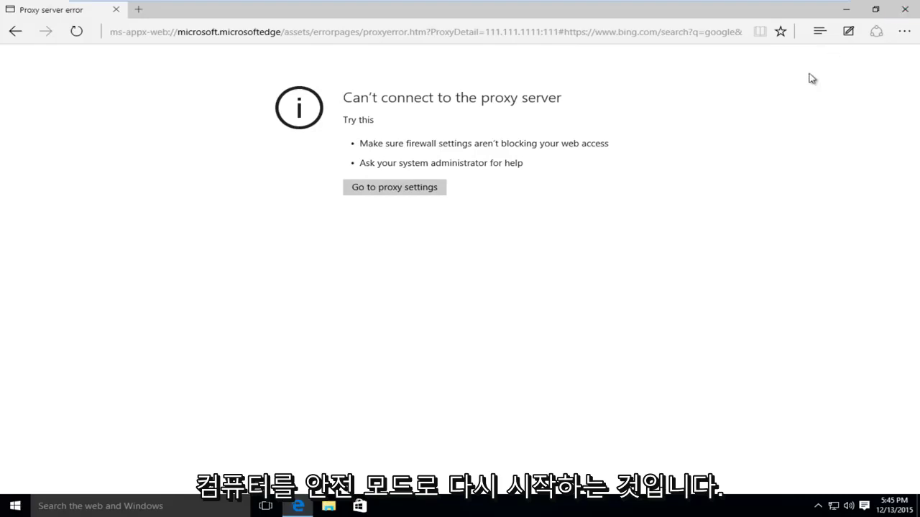
Close the browser showing the proxy error and Shift-restart Windows into recovery options
click(902, 10)
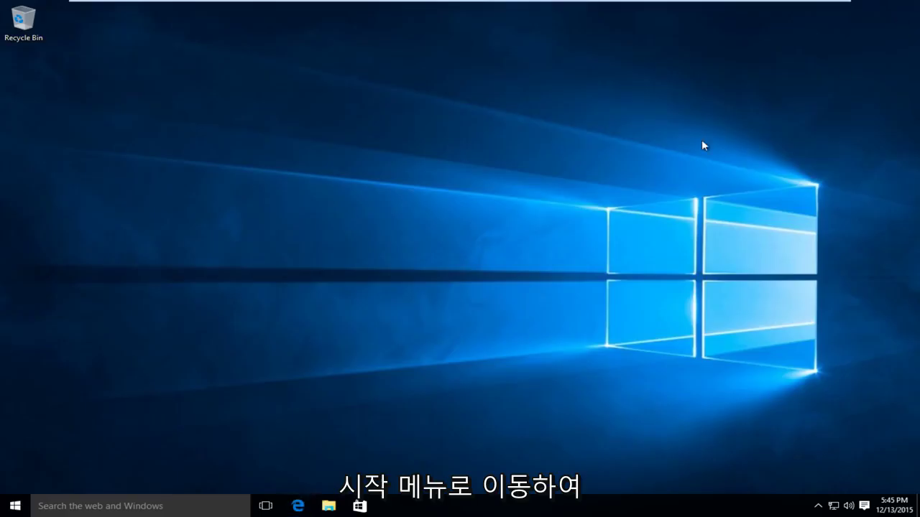
click(3, 510)
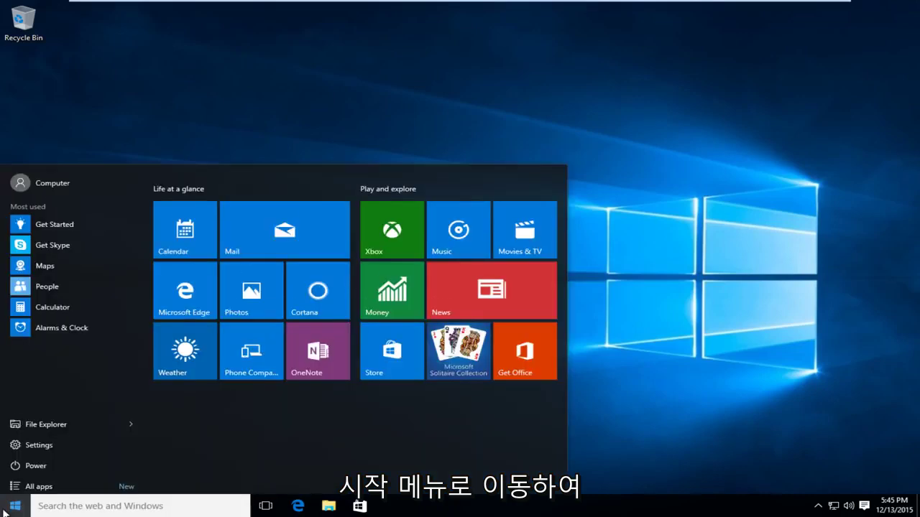
click(35, 463)
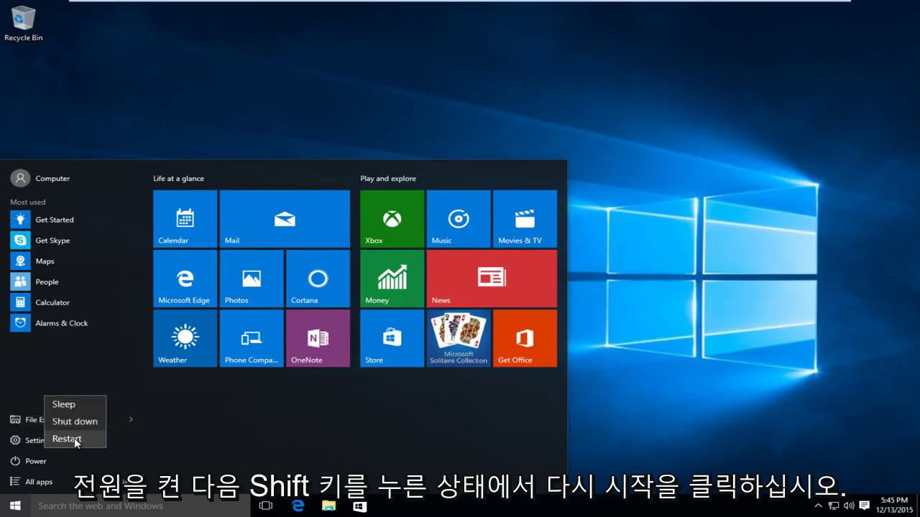
shift+click(75, 440)
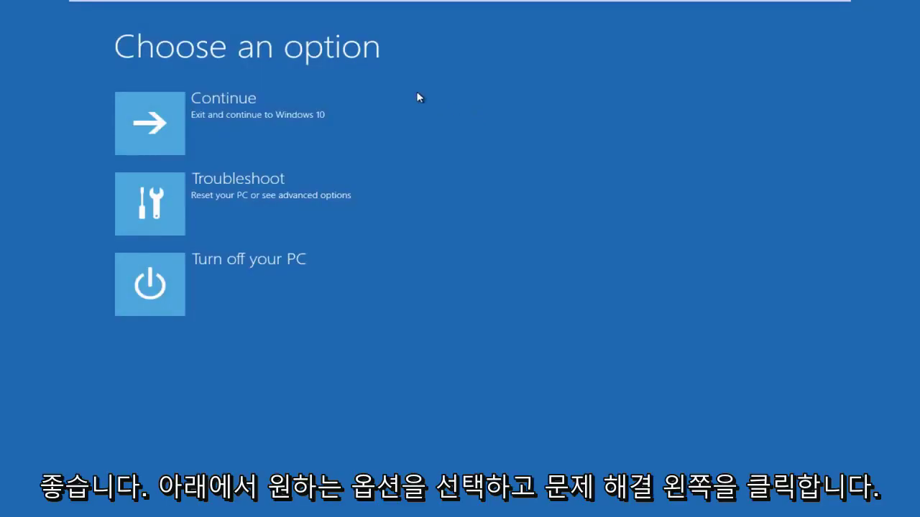
Go through Troubleshoot and Advanced options to Startup Settings
click(152, 202)
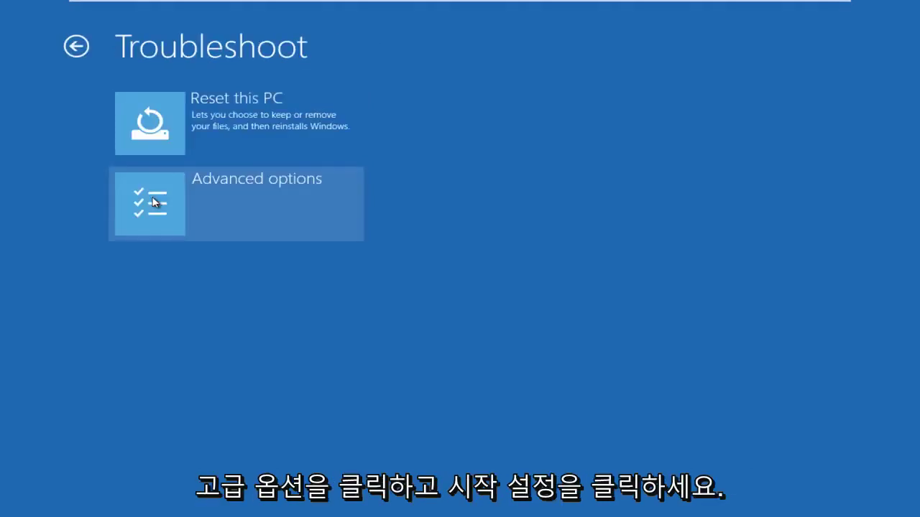
click(152, 202)
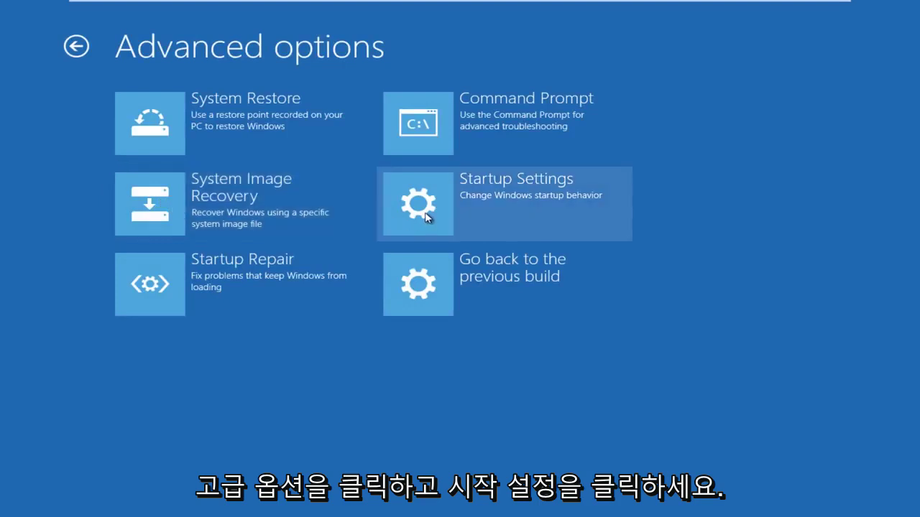
click(428, 215)
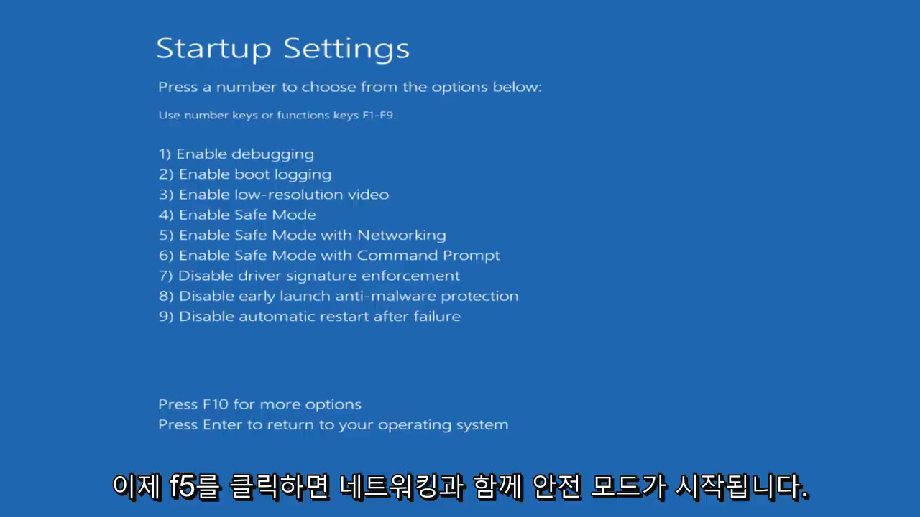
Boot into Safe Mode with Networking (F5) and sign in with the account password
key(F5)
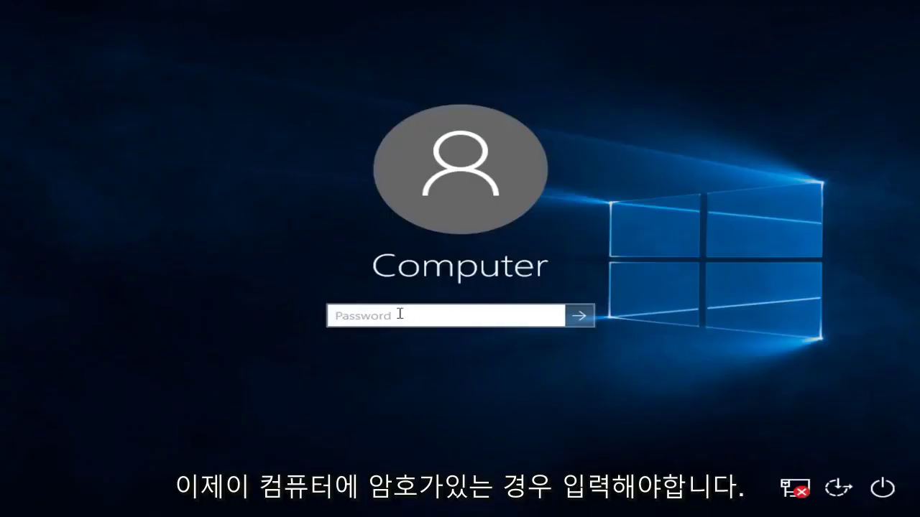
text(1234)
key(Return)
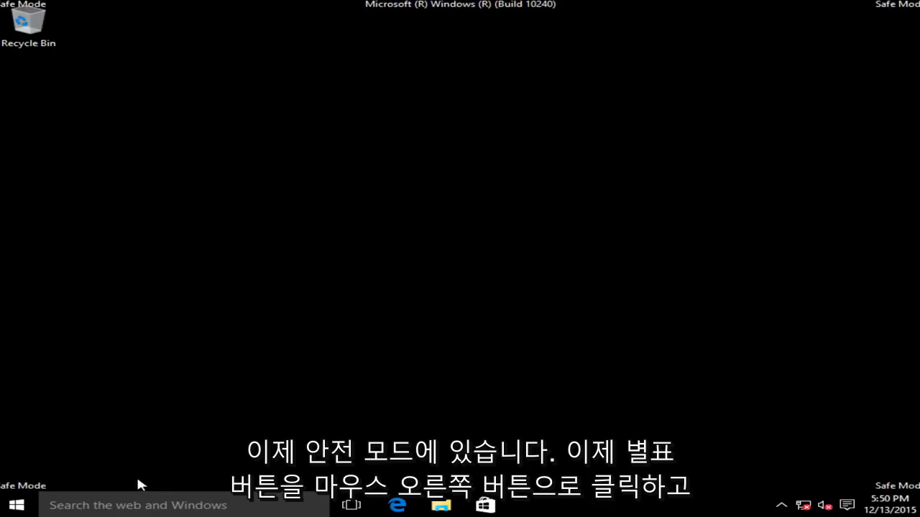
Launch regedit from the Run box in the Start right-click menu
right_click(11, 506)
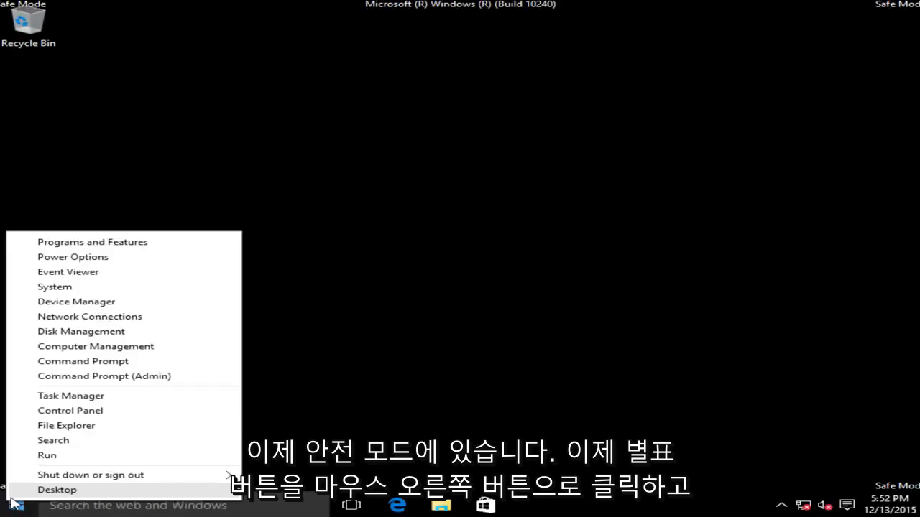
click(54, 456)
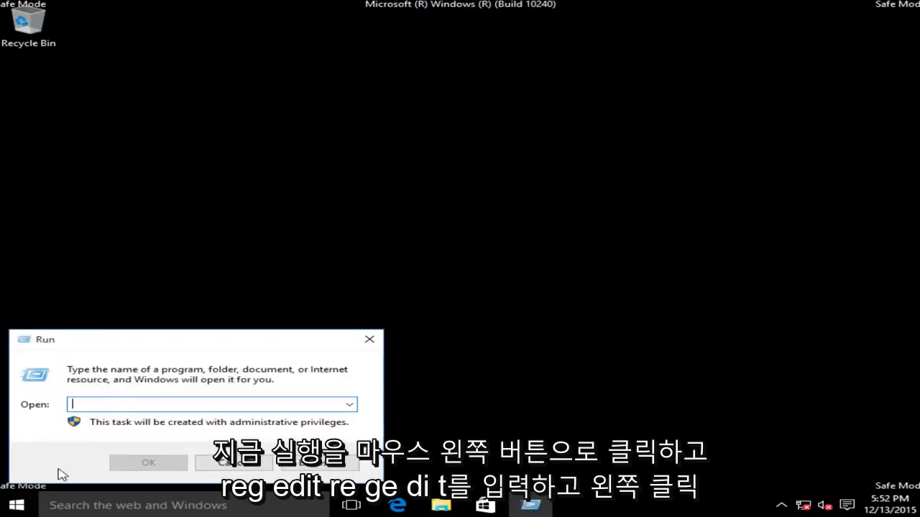
text(regedit)
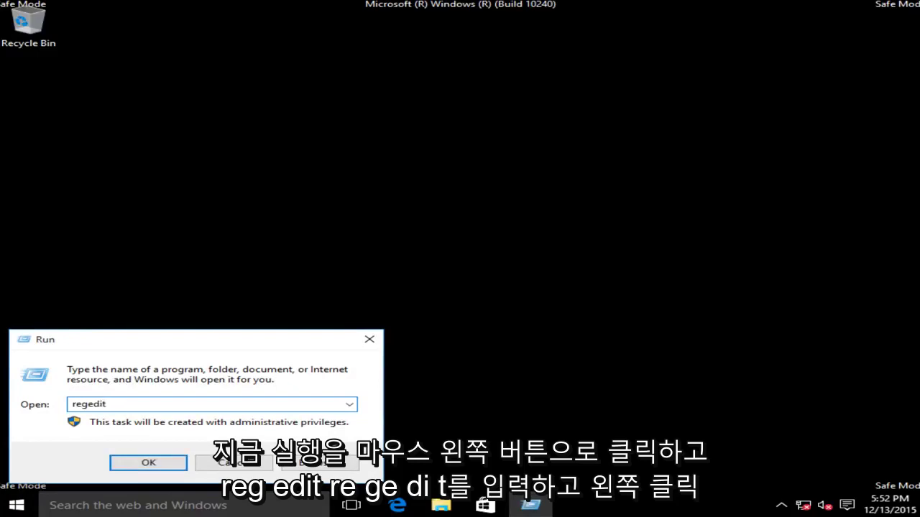
click(149, 463)
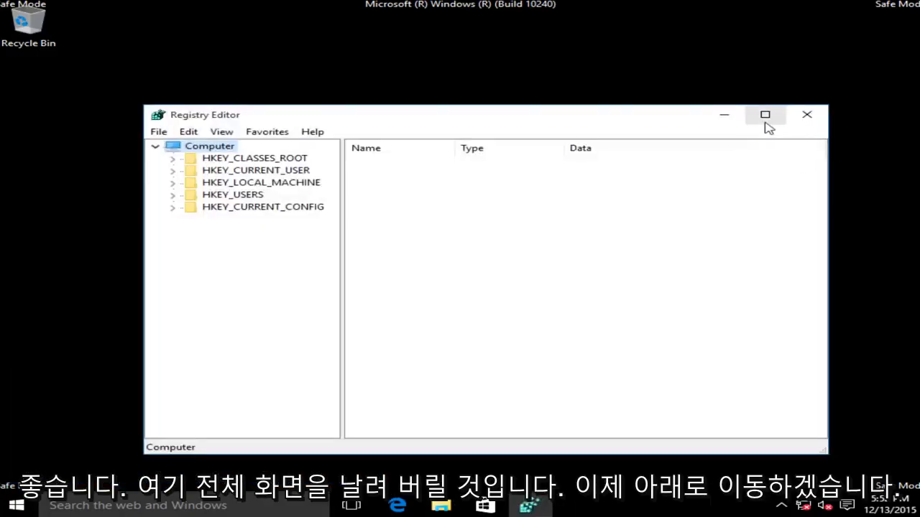
Maximize Registry Editor and expand HKEY_CURRENT_USER\Software\Microsoft
click(765, 117)
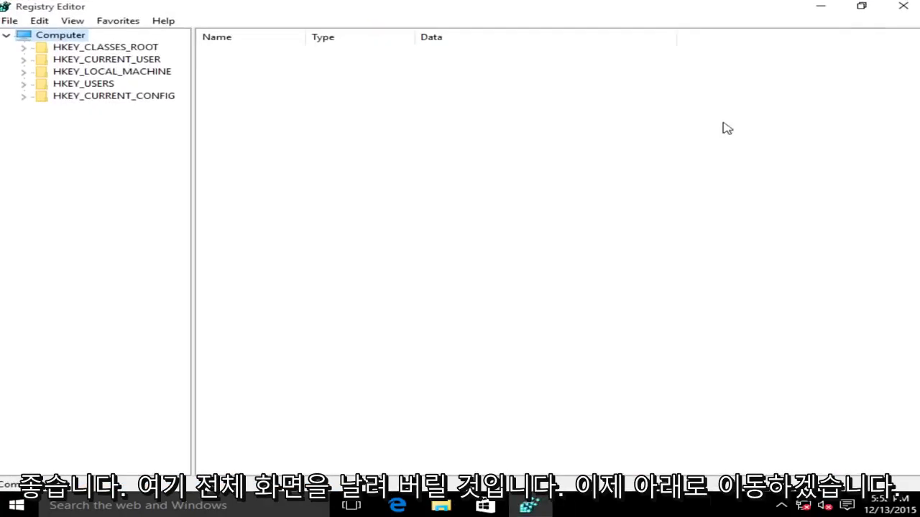
click(55, 60)
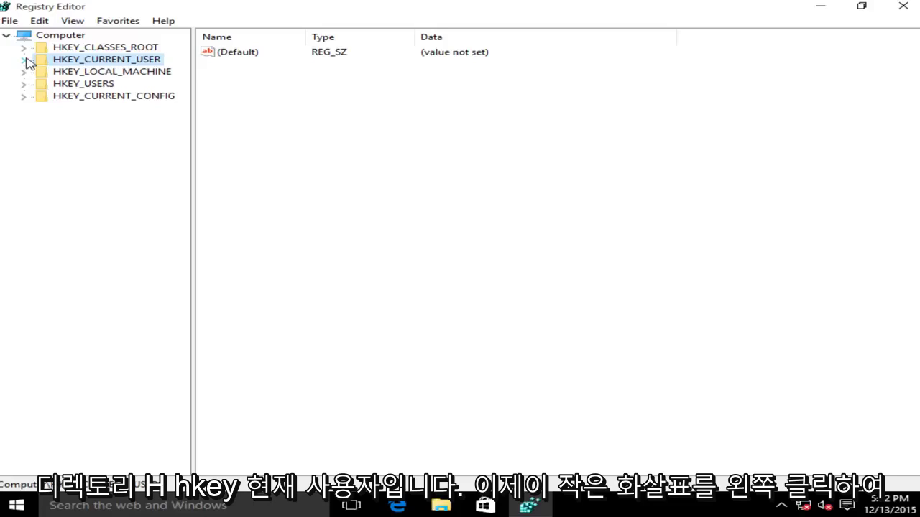
click(25, 62)
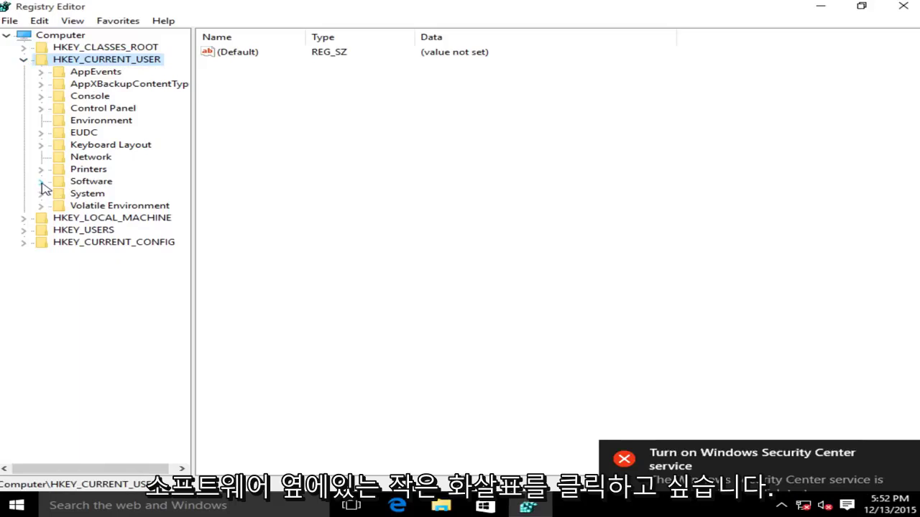
click(41, 182)
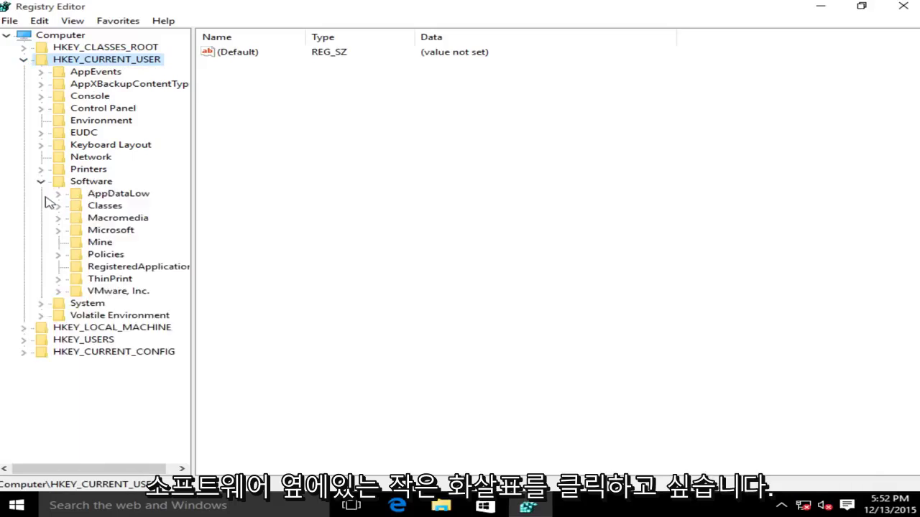
click(58, 231)
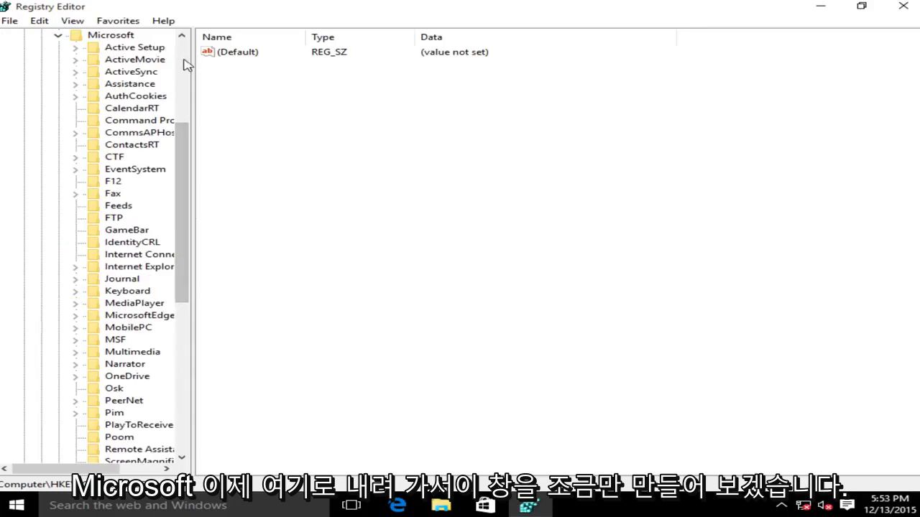
Widen the key tree and open Windows\CurrentVersion\Internet Settings
drag(193, 56, 264, 56)
drag(244, 183, 257, 304)
click(113, 352)
click(75, 352)
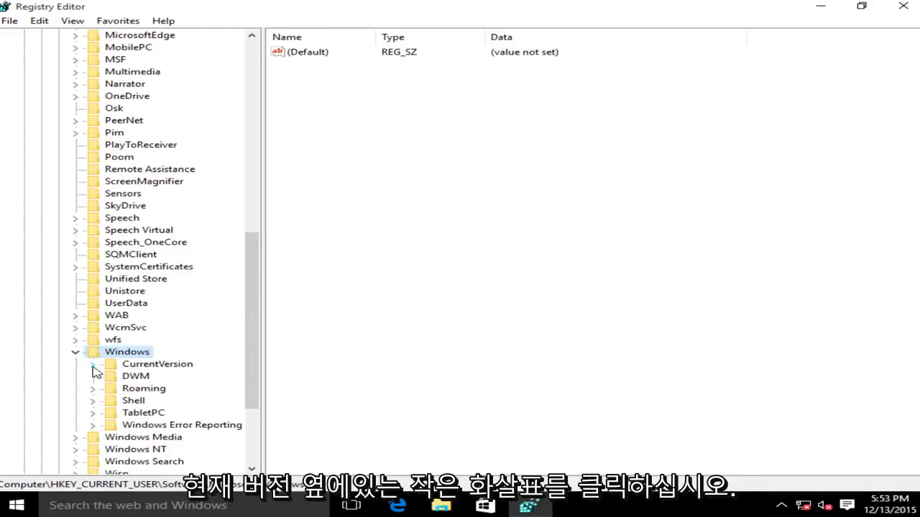
click(93, 365)
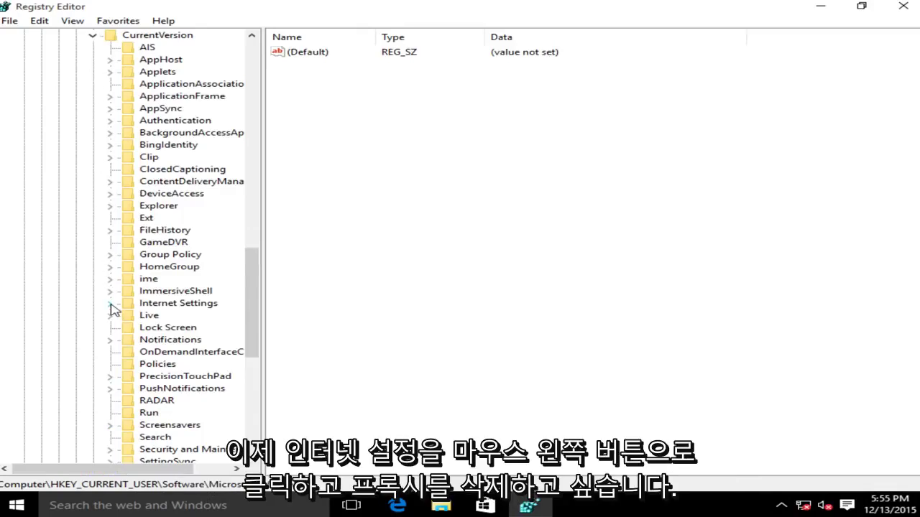
click(163, 305)
Delete the ProxyEnable value from Internet Settings and confirm
click(298, 146)
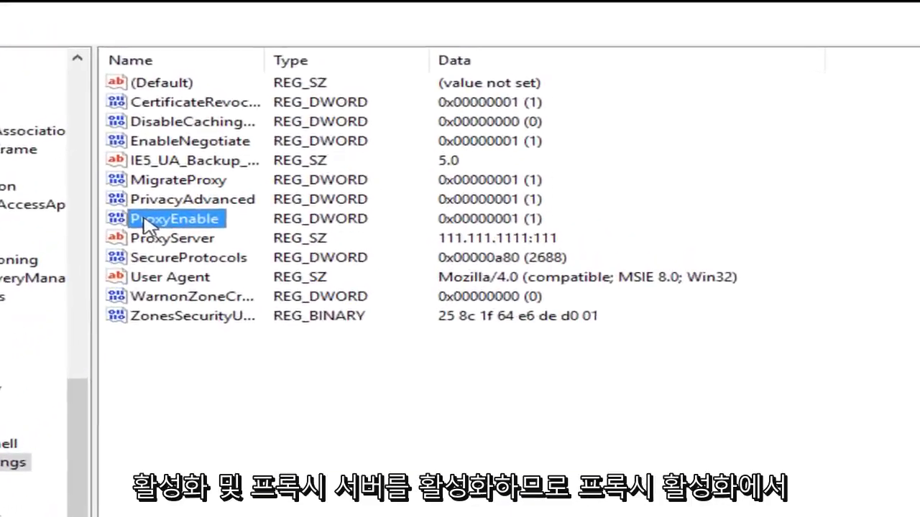
click(110, 263)
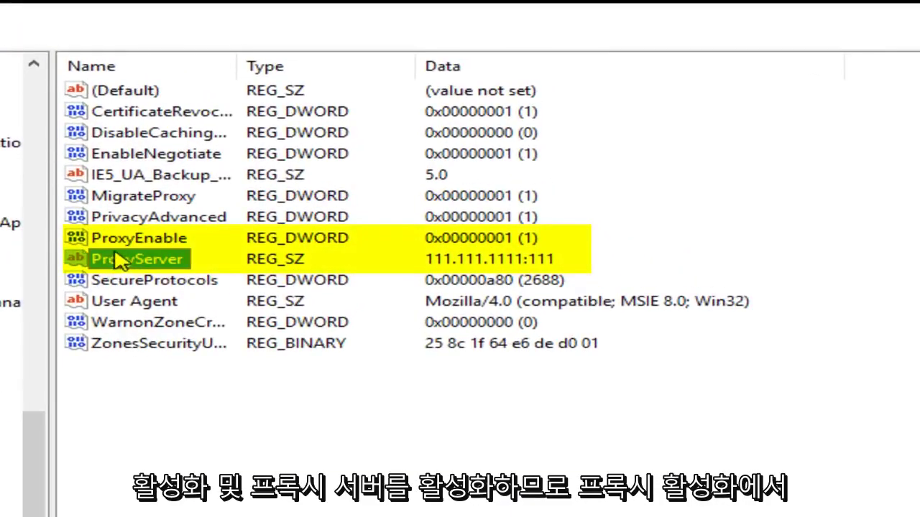
click(116, 245)
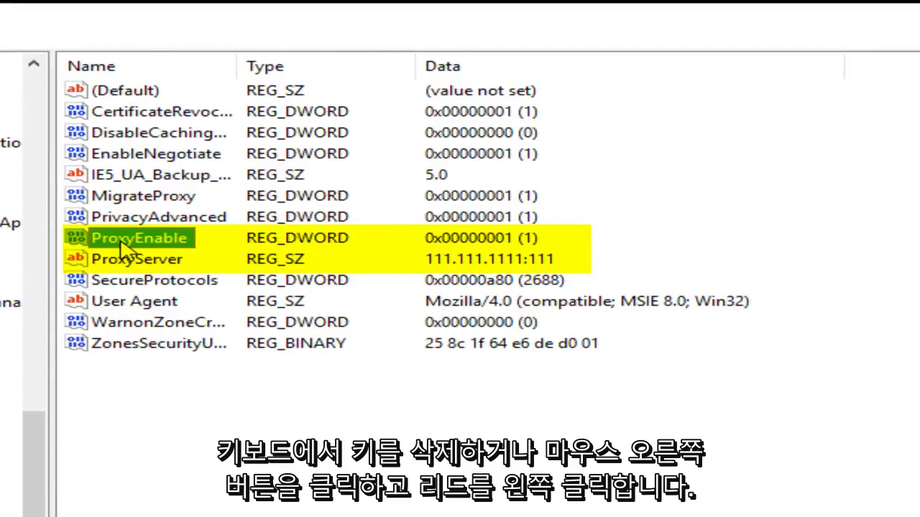
right_click(120, 242)
click(184, 314)
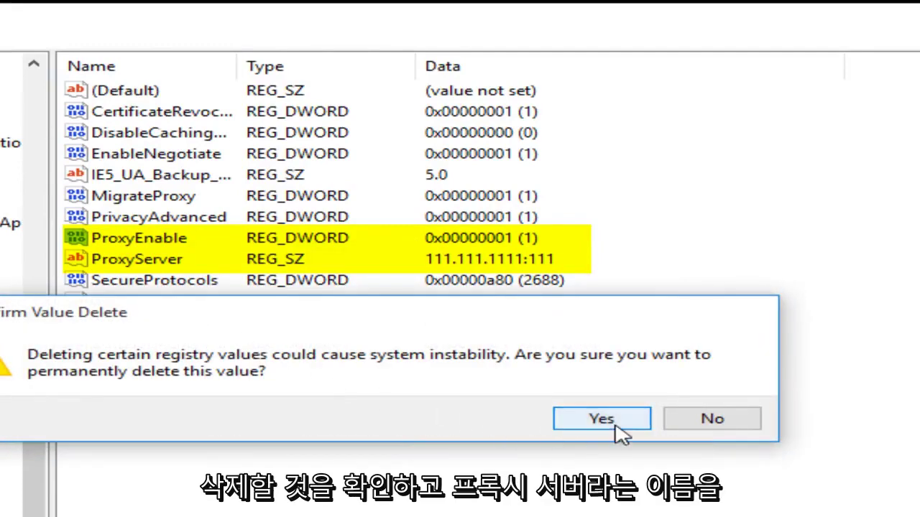
click(601, 419)
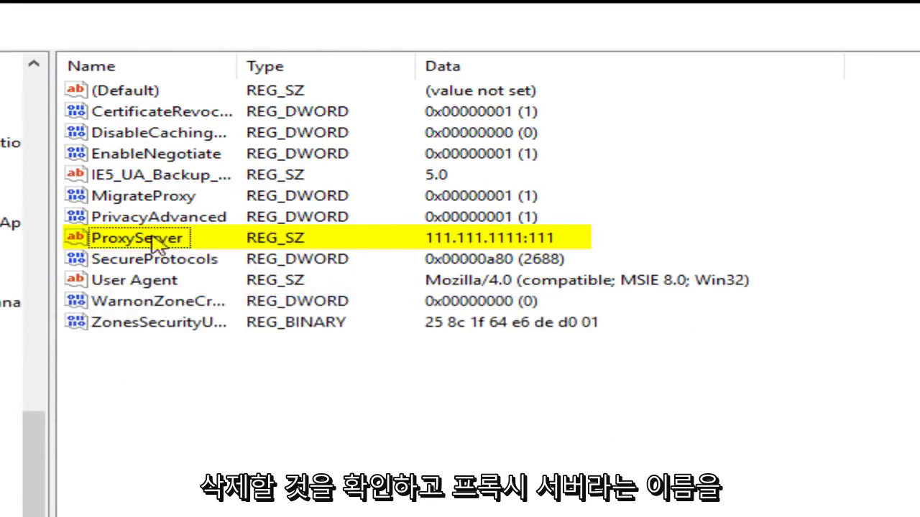
Delete the ProxyServer value and confirm
click(130, 244)
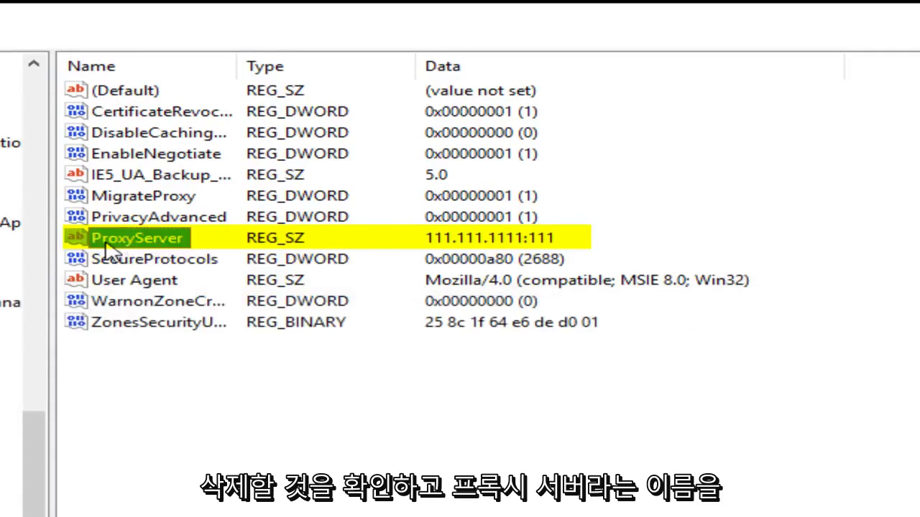
right_click(142, 244)
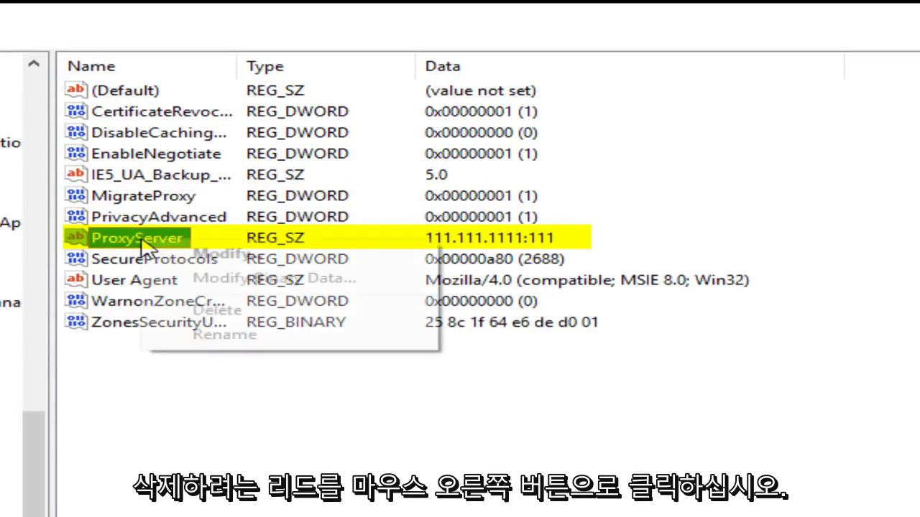
click(215, 310)
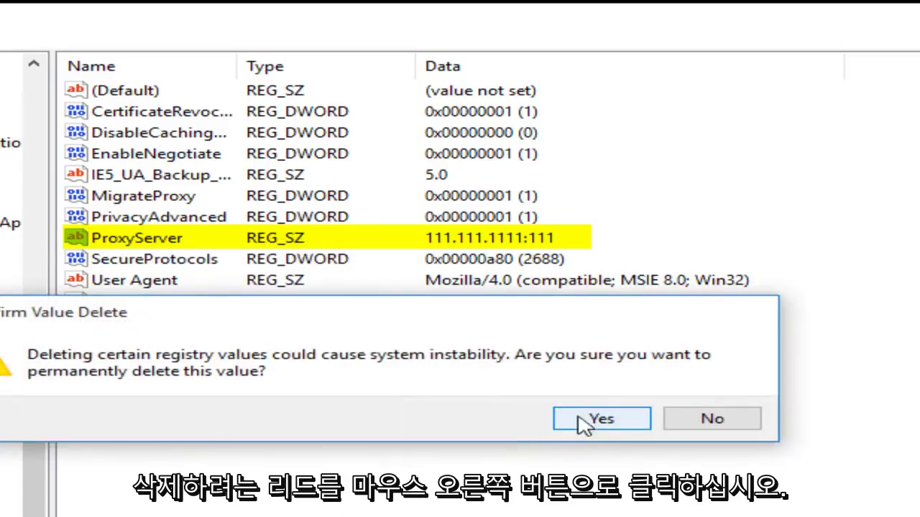
click(602, 421)
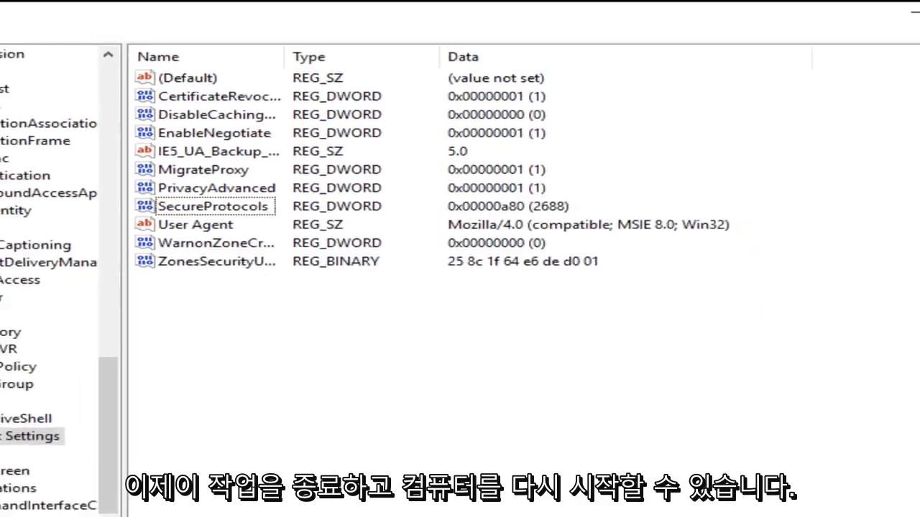
Close Registry Editor and restart Windows from the Start right-click menu
click(902, 9)
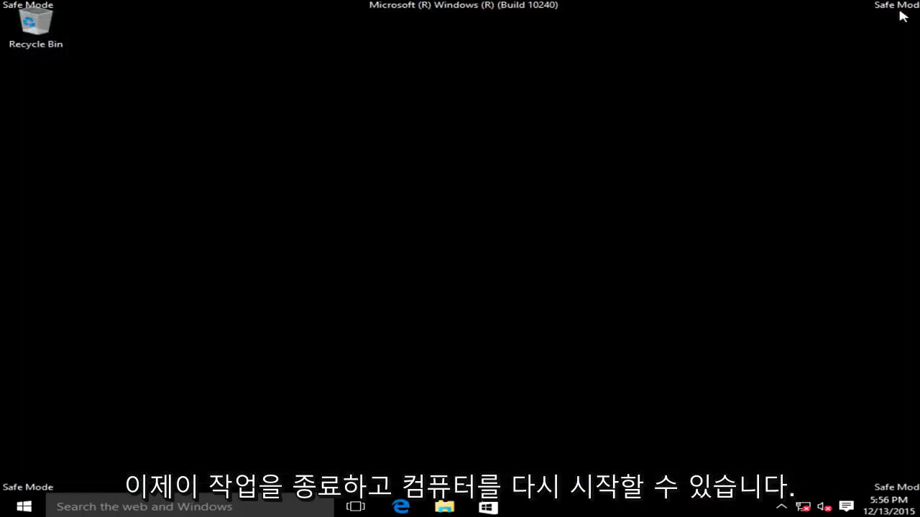
right_click(41, 507)
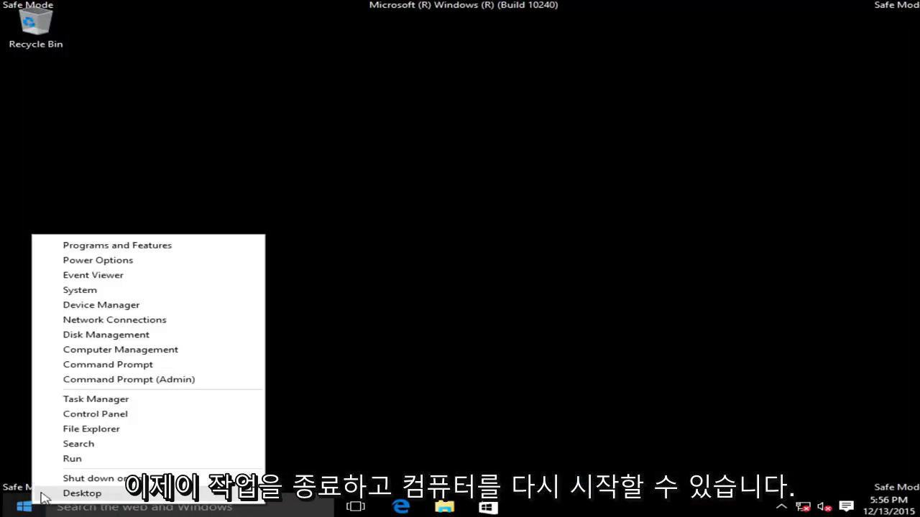
mouse_move(85, 480)
click(306, 507)
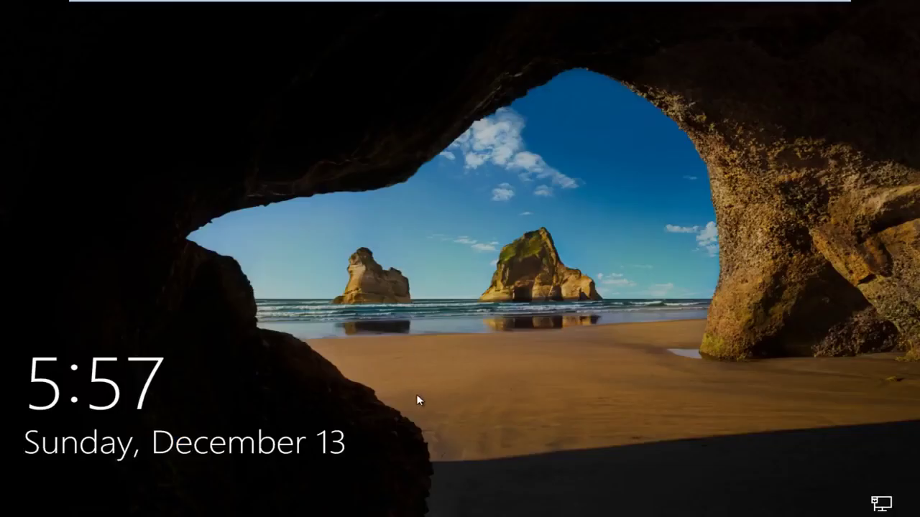
Lift the lock screen and sign in to the Computer account with its password
drag(418, 400, 468, 298)
click(433, 308)
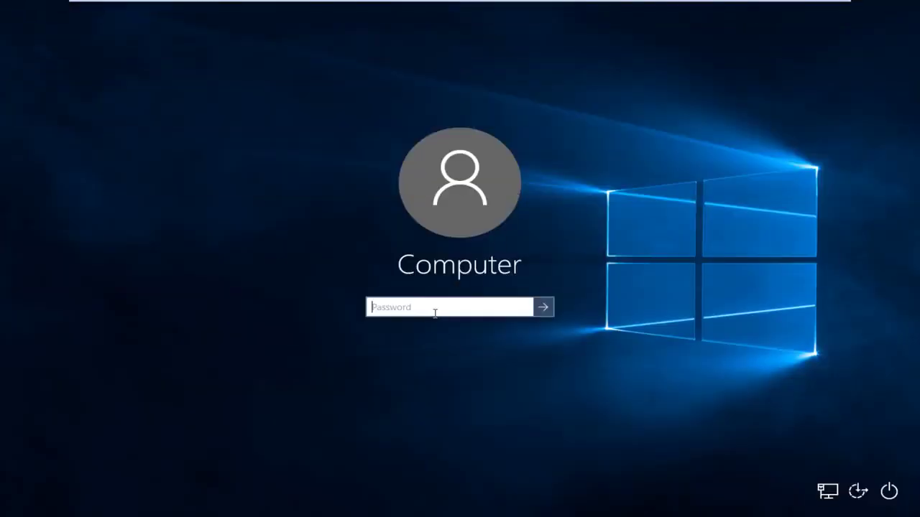
text(123456)
key(Return)
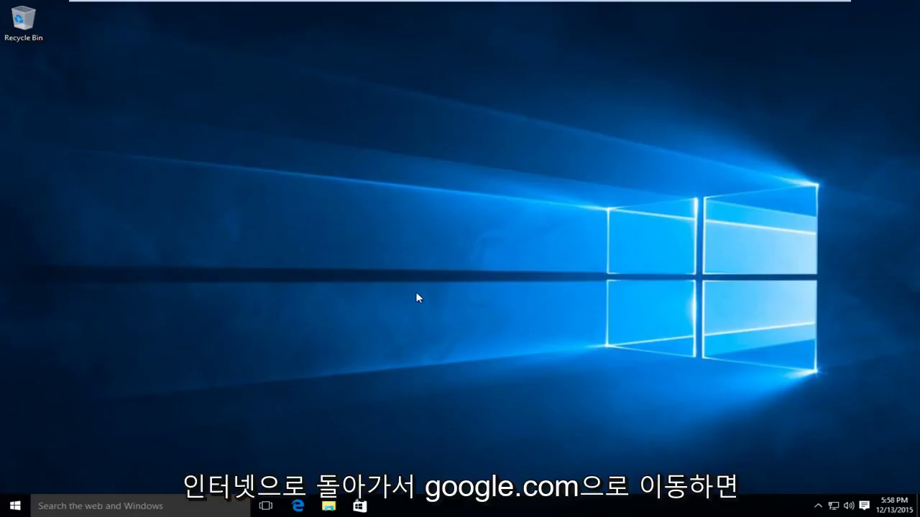
Launch Edge from the taskbar and navigate to google.com
click(304, 507)
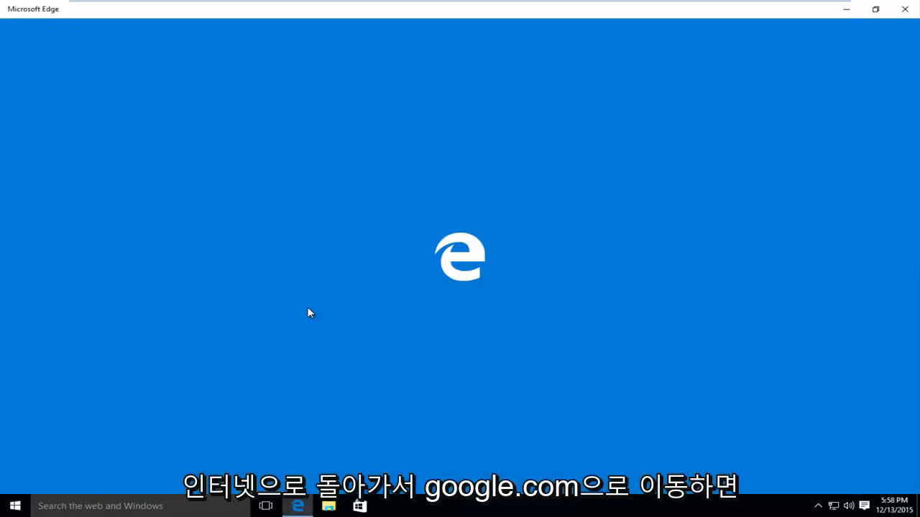
text(goog)
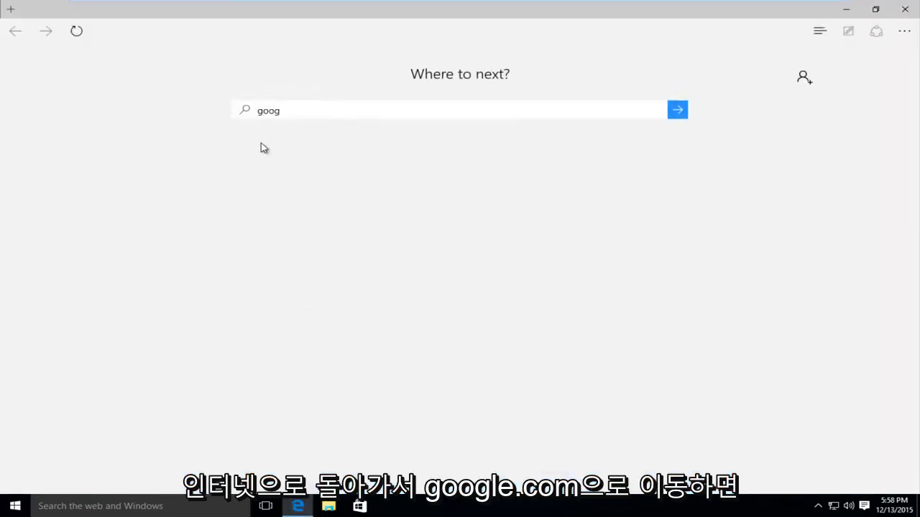
text(le.com)
key(Return)
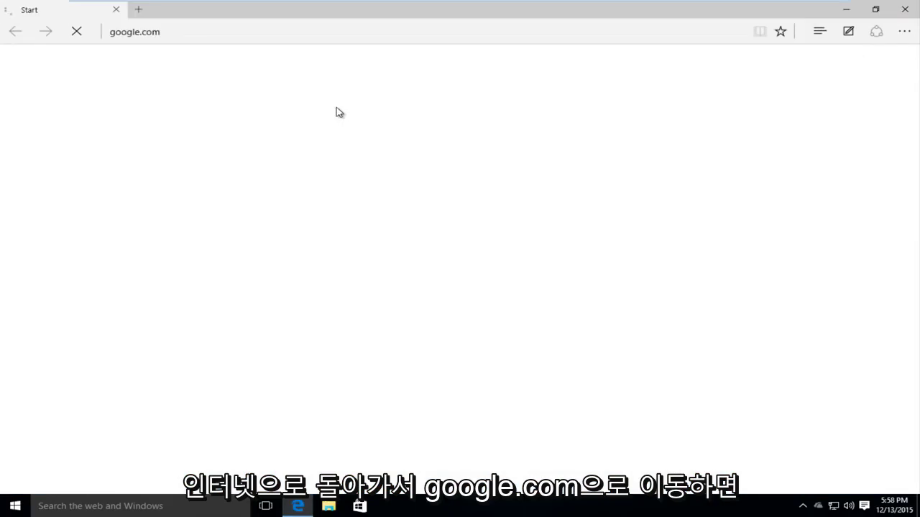